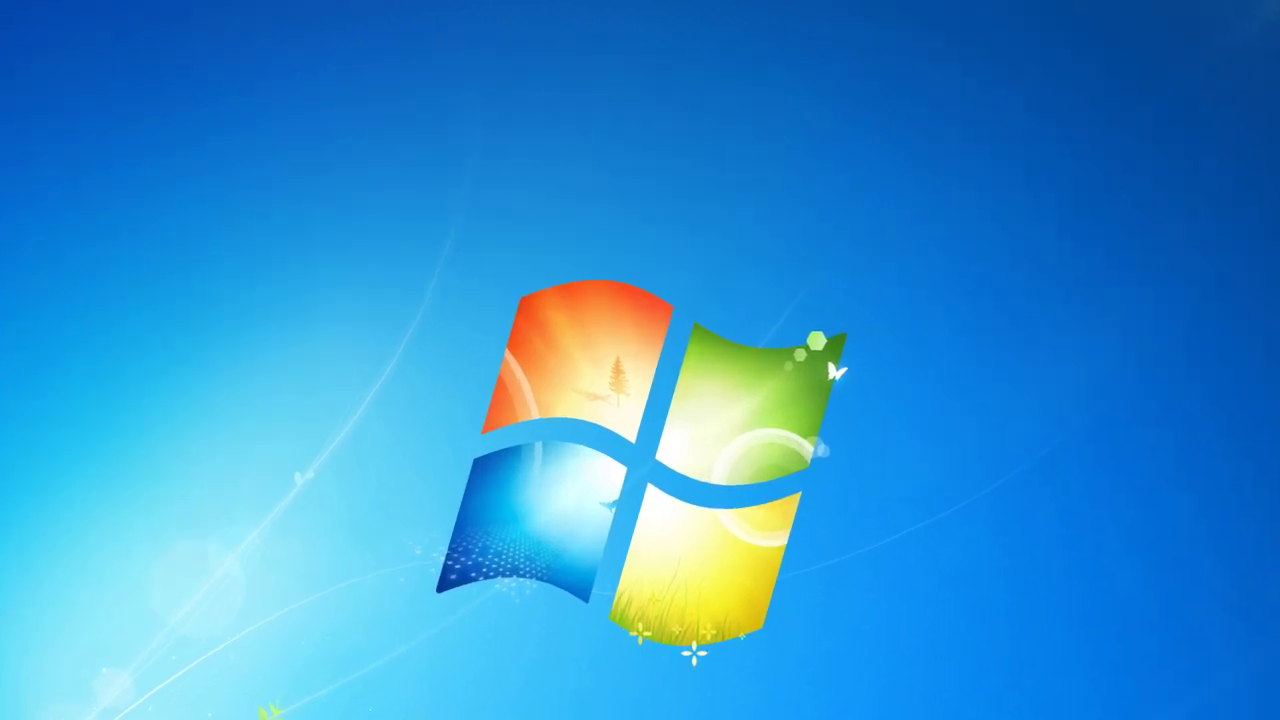
- Examine the display's available resolutions, previewing 1152 × 864 and 1024 × 768, and leave the screen resolution settings without applying a change
{"action": "right_click", "coordinate": [392, 369]}
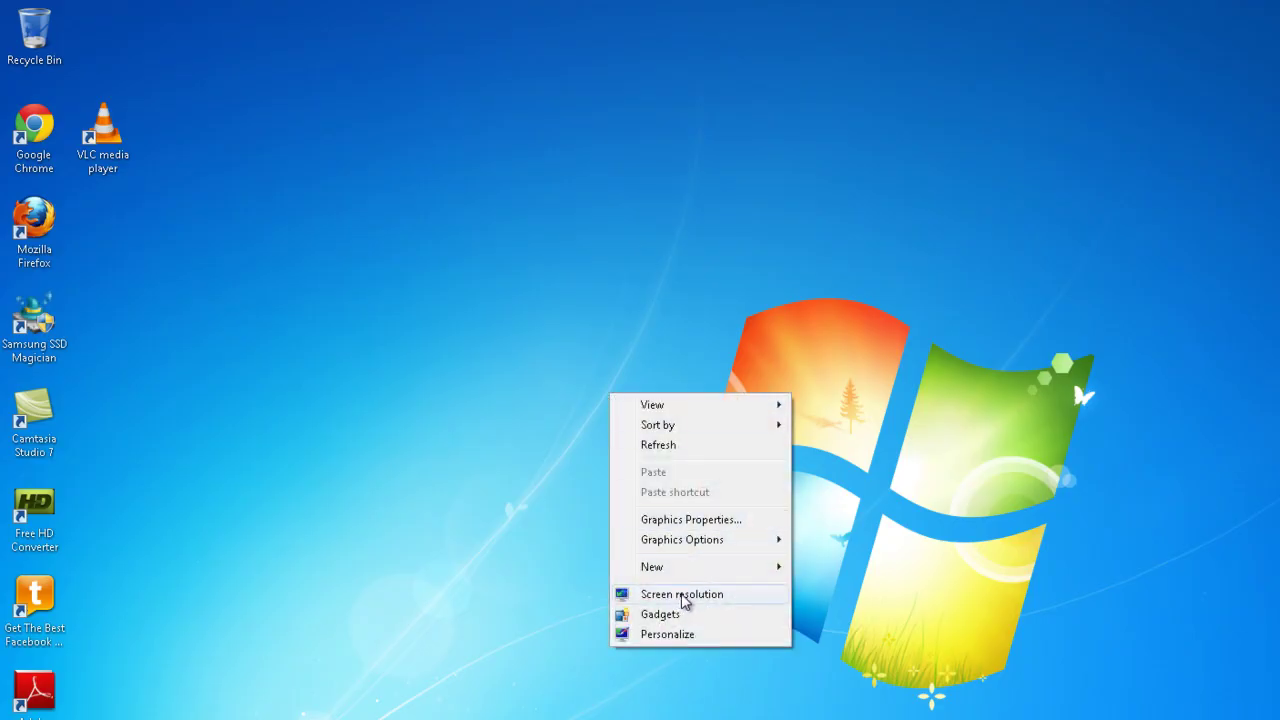
{"action": "left_click", "coordinate": [686, 598]}
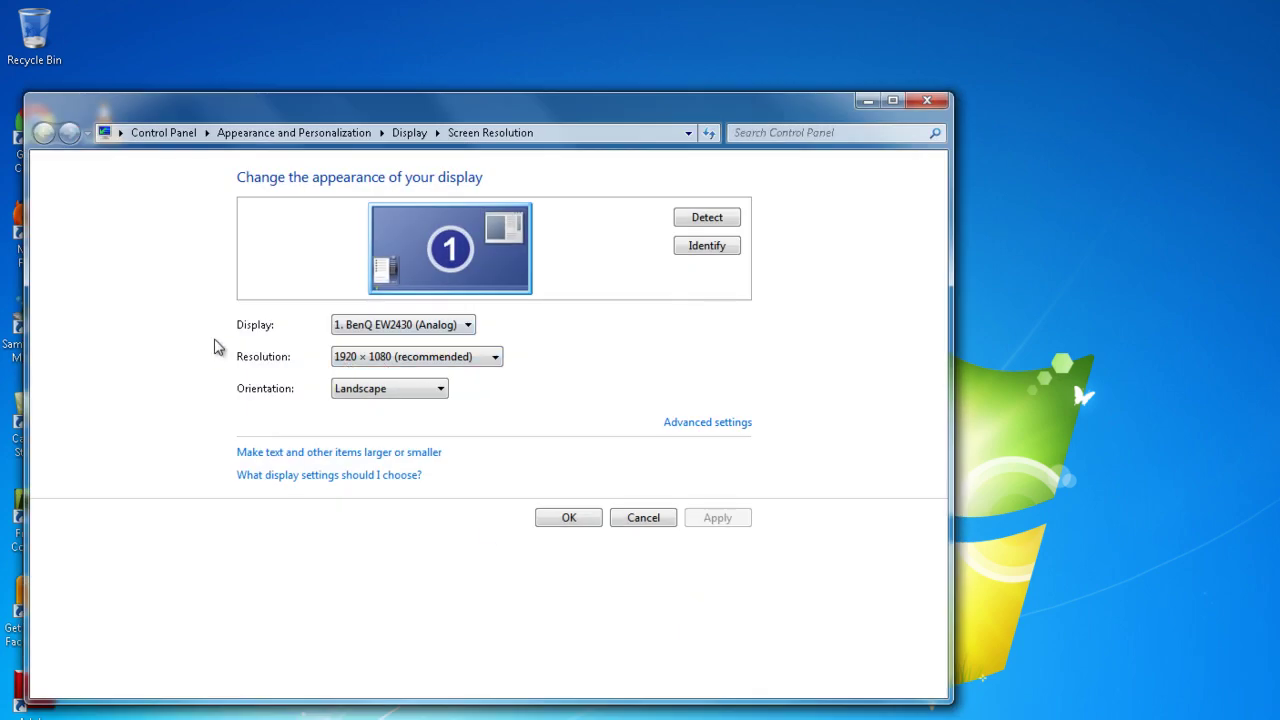
{"action": "left_click", "coordinate": [496, 358]}
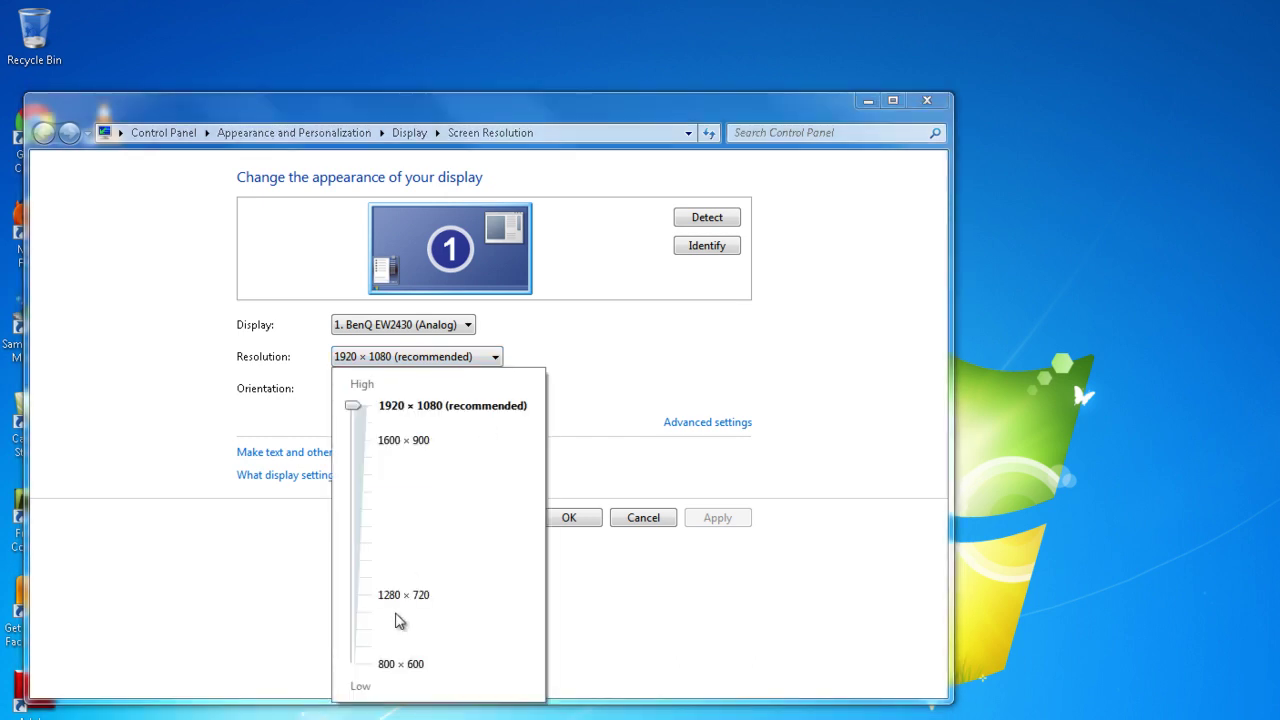
{"action": "left_click", "coordinate": [360, 650]}
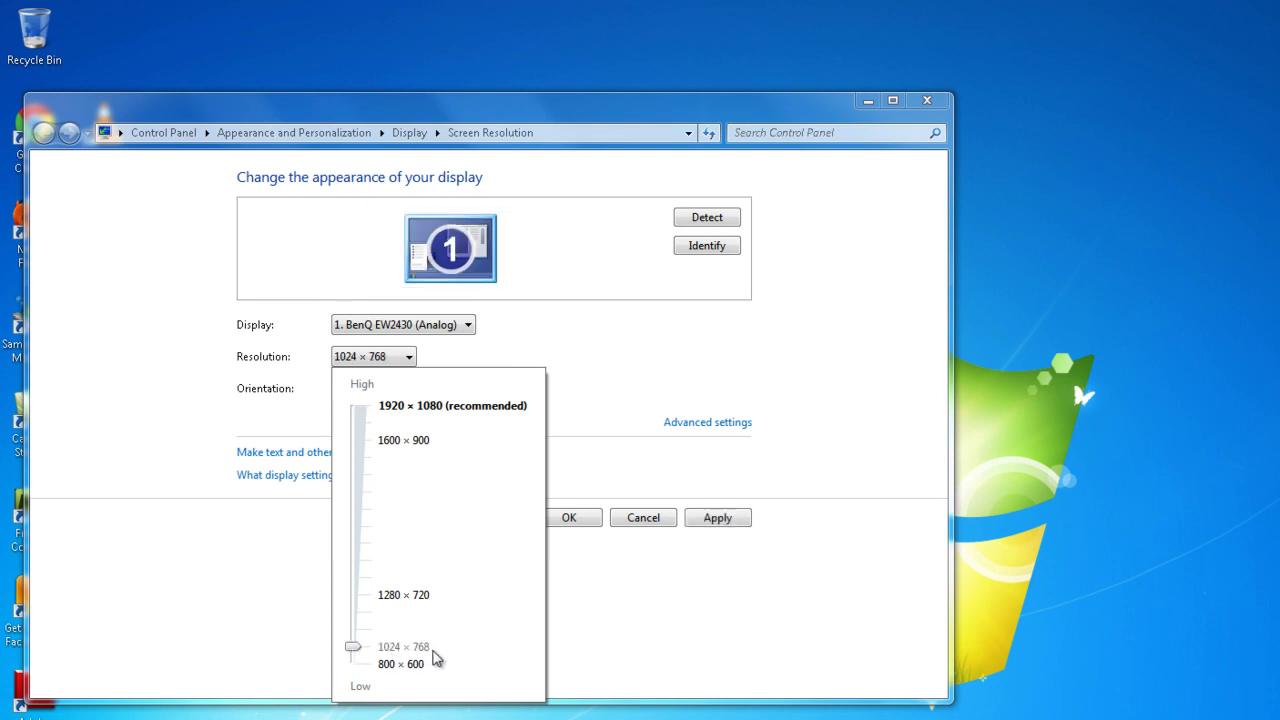
{"action": "left_click_drag", "start_coordinate": [360, 642], "coordinate": [391, 634]}
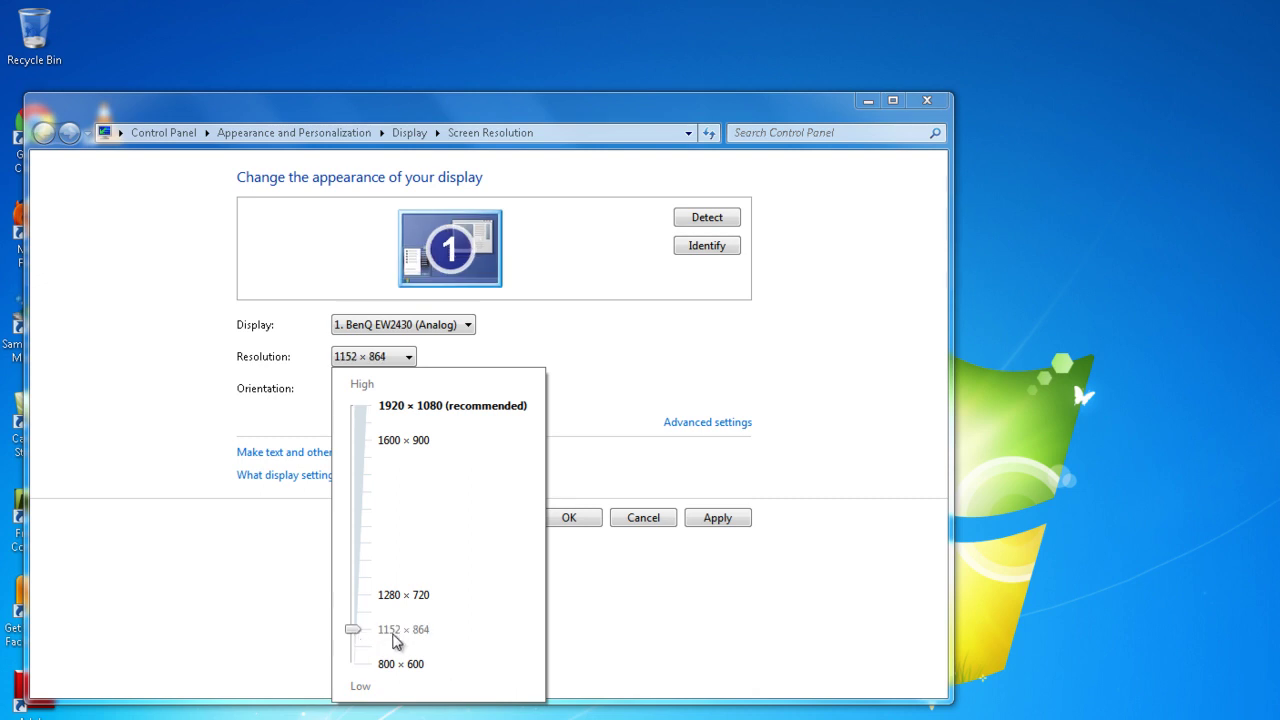
{"action": "mouse_move", "coordinate": [358, 627]}
{"action": "left_mouse_down"}
{"action": "mouse_move", "coordinate": [358, 613]}
{"action": "mouse_move", "coordinate": [363, 643]}
{"action": "left_mouse_up"}
{"action": "left_click", "coordinate": [352, 648]}
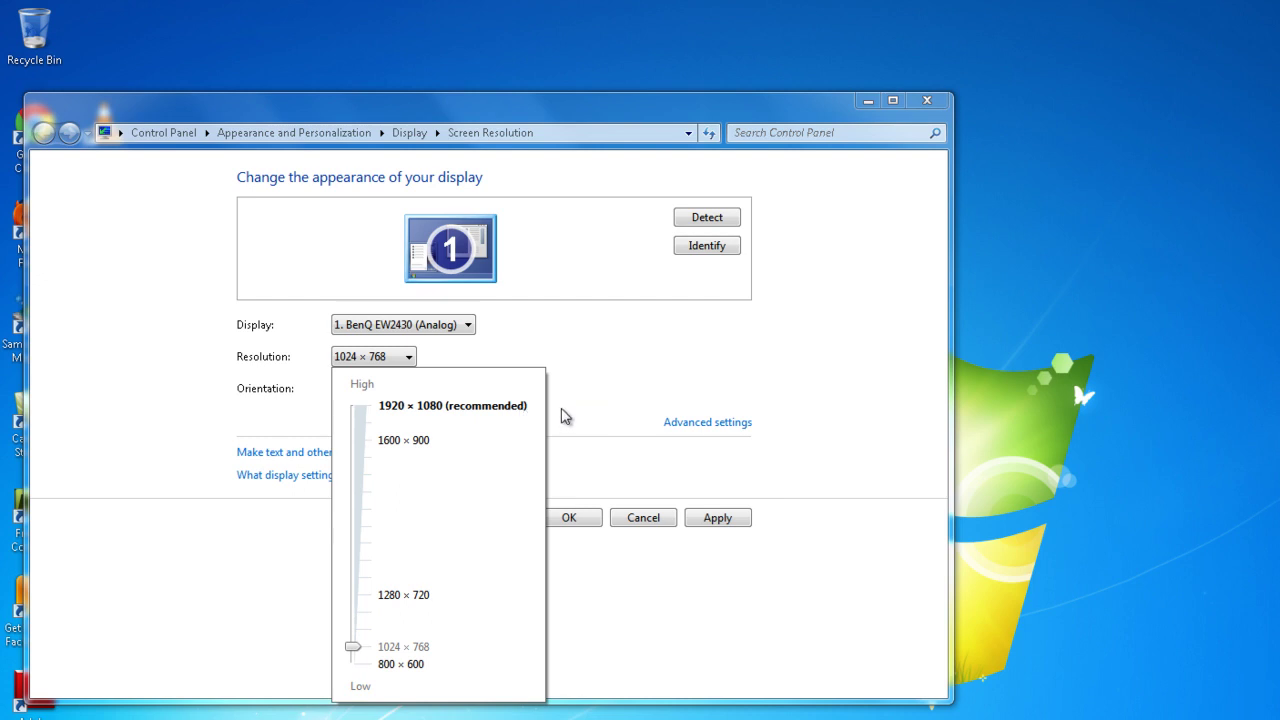
{"action": "left_click", "coordinate": [471, 363]}
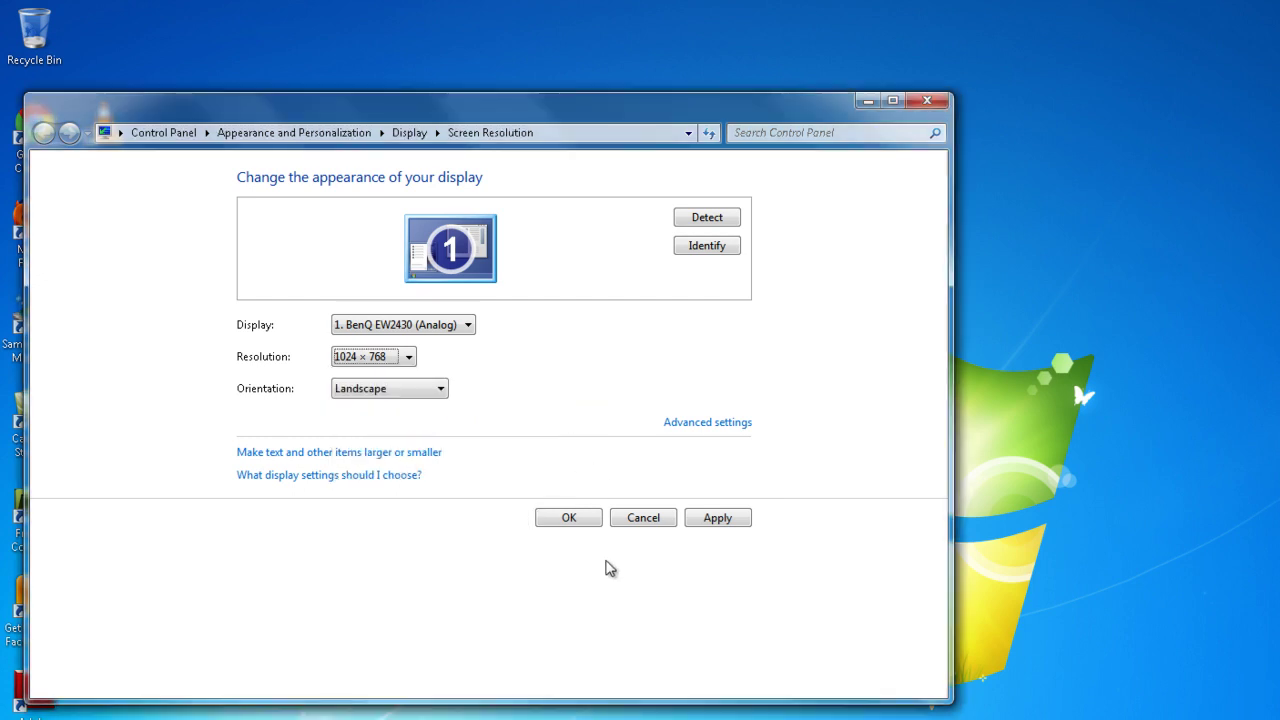
{"action": "left_click", "coordinate": [650, 517]}
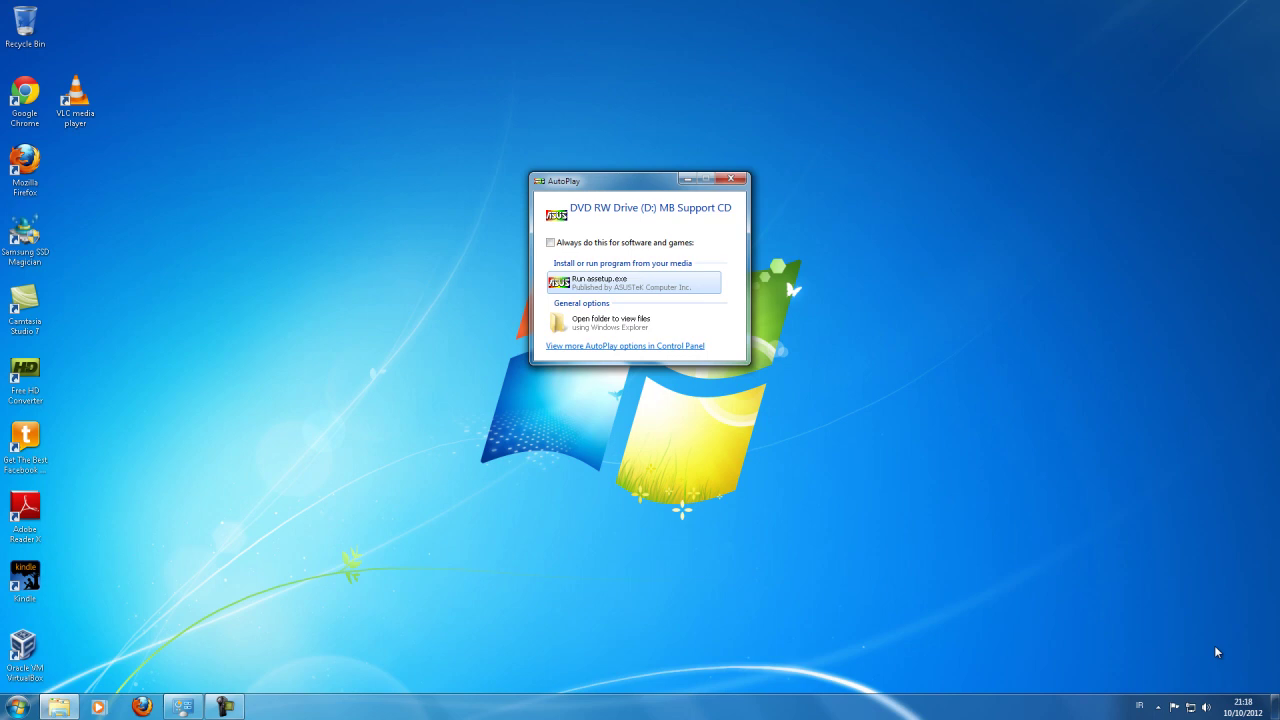
- Check the computer's drives for the MB Support CD in DVD RW Drive (D:) and close the window
{"action": "left_click", "coordinate": [17, 707]}
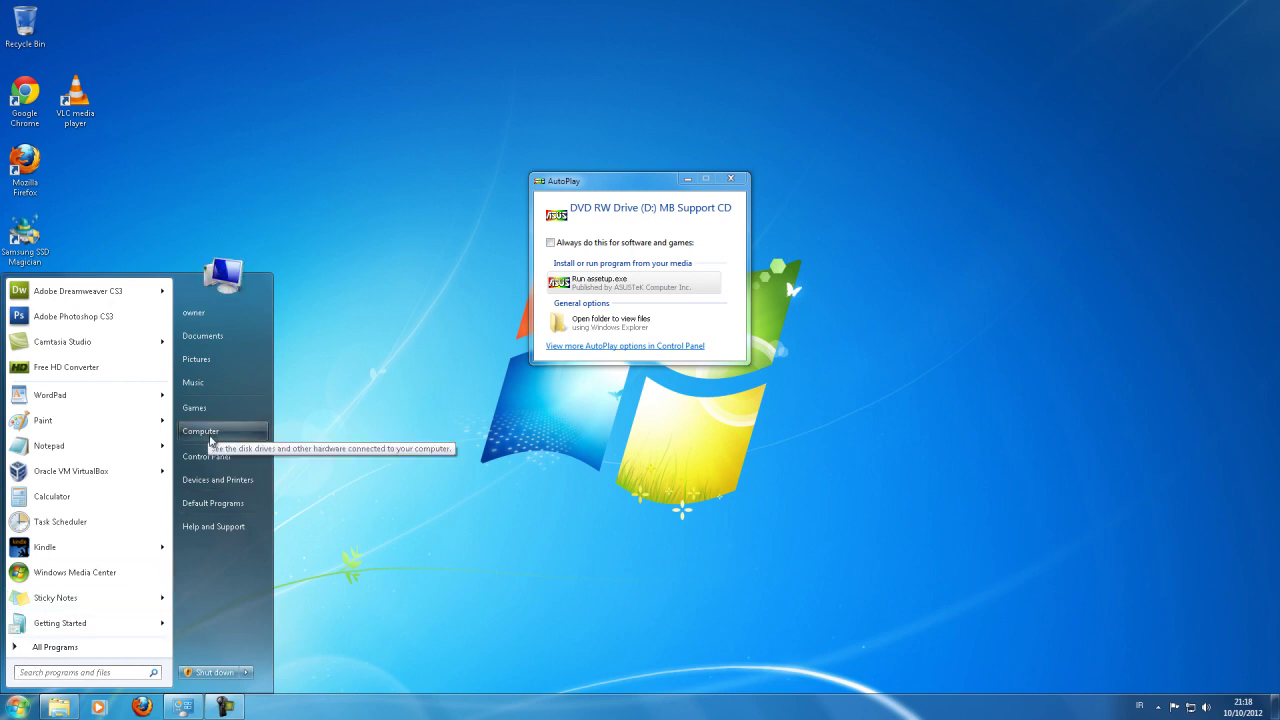
{"action": "left_click", "coordinate": [211, 440]}
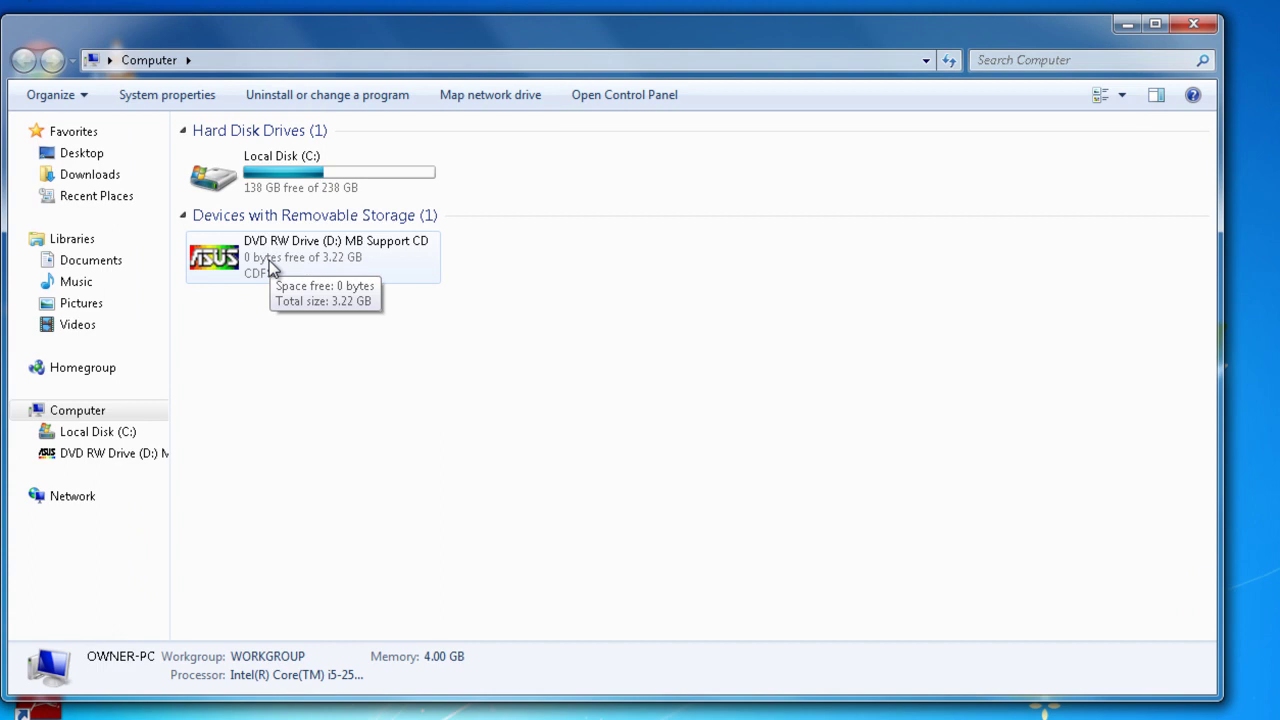
{"action": "left_click", "coordinate": [1197, 25]}
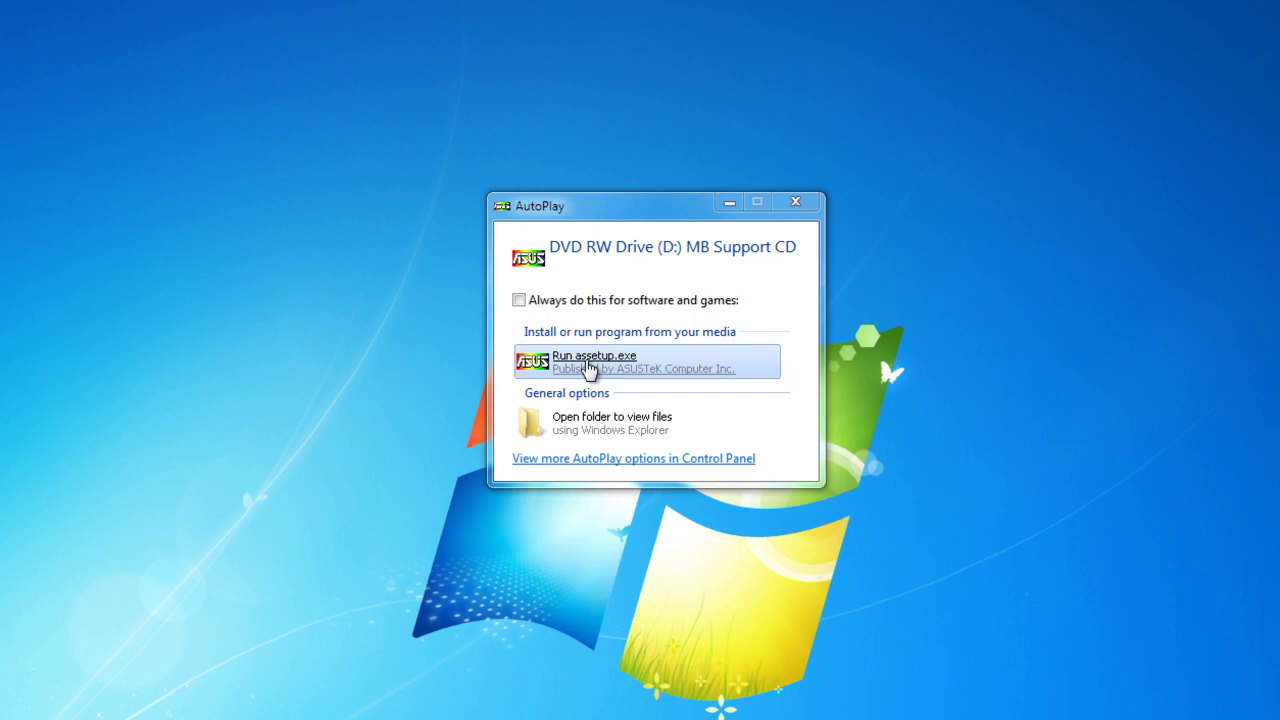
- Run assetup.exe from the motherboard support CD and start ASUS InstAll for its drivers with the customized installation option
{"action": "left_click", "coordinate": [588, 368]}
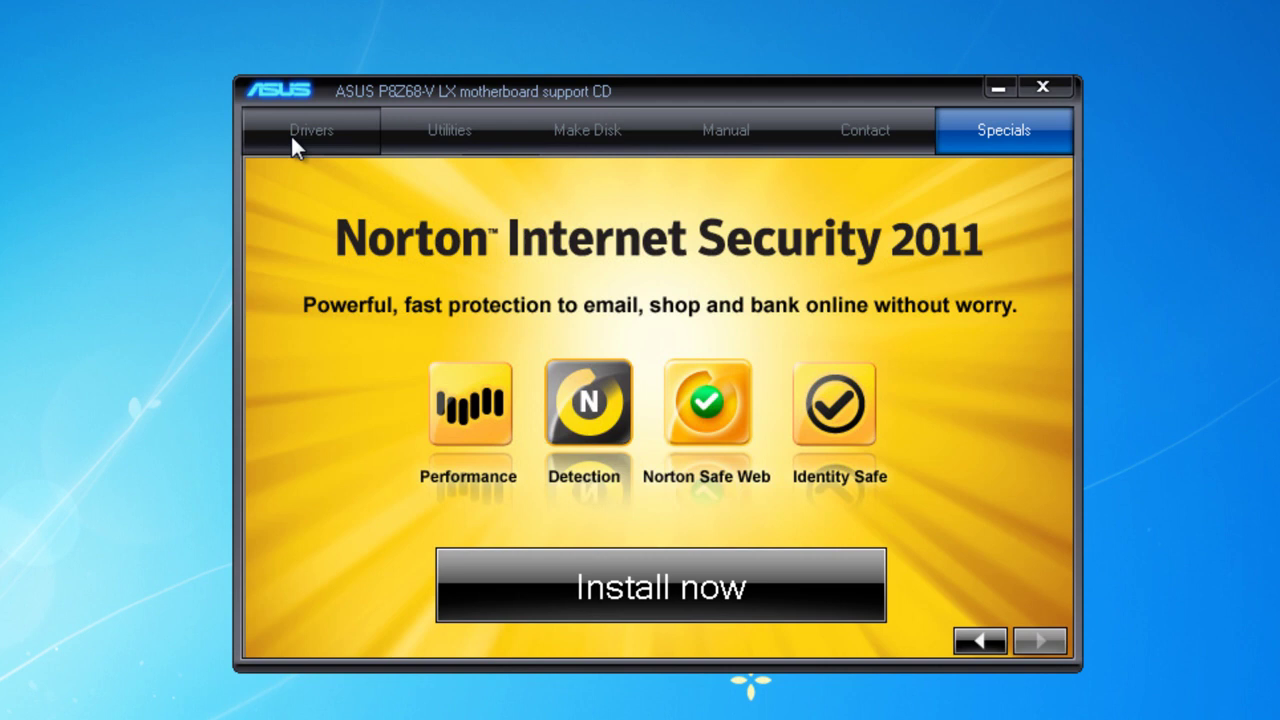
{"action": "left_click", "coordinate": [296, 144]}
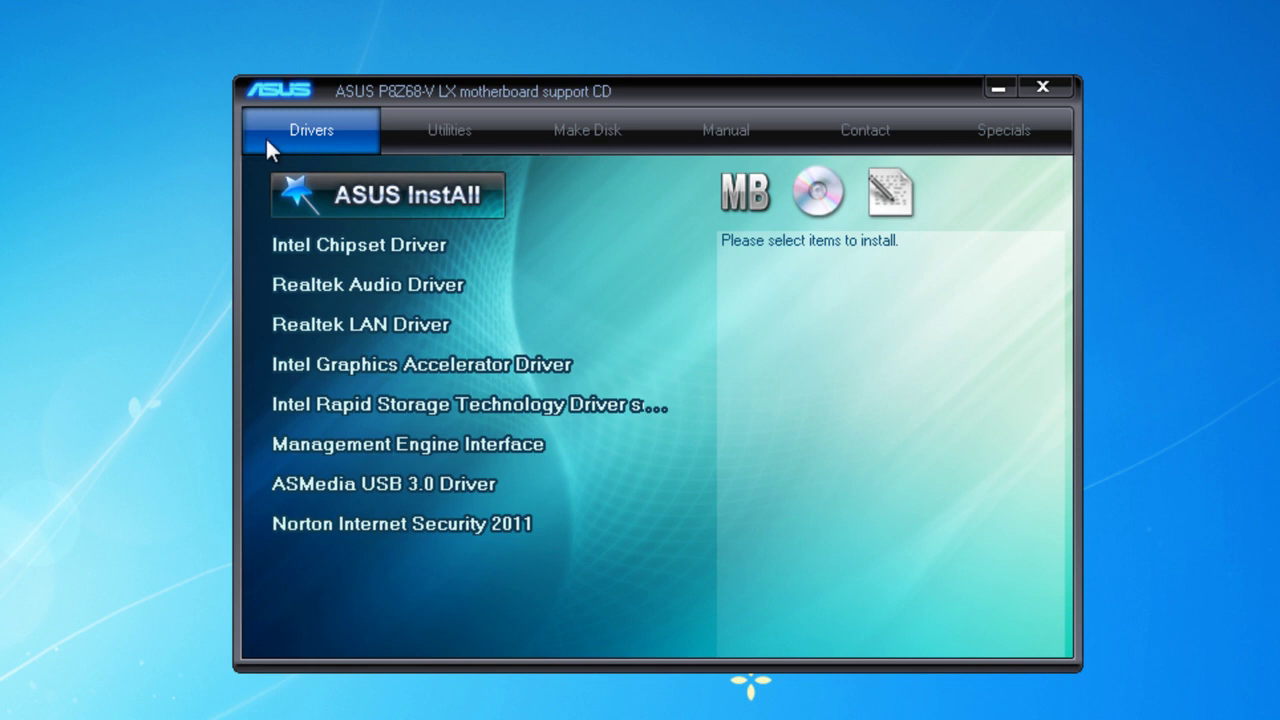
{"action": "mouse_move", "coordinate": [423, 211]}
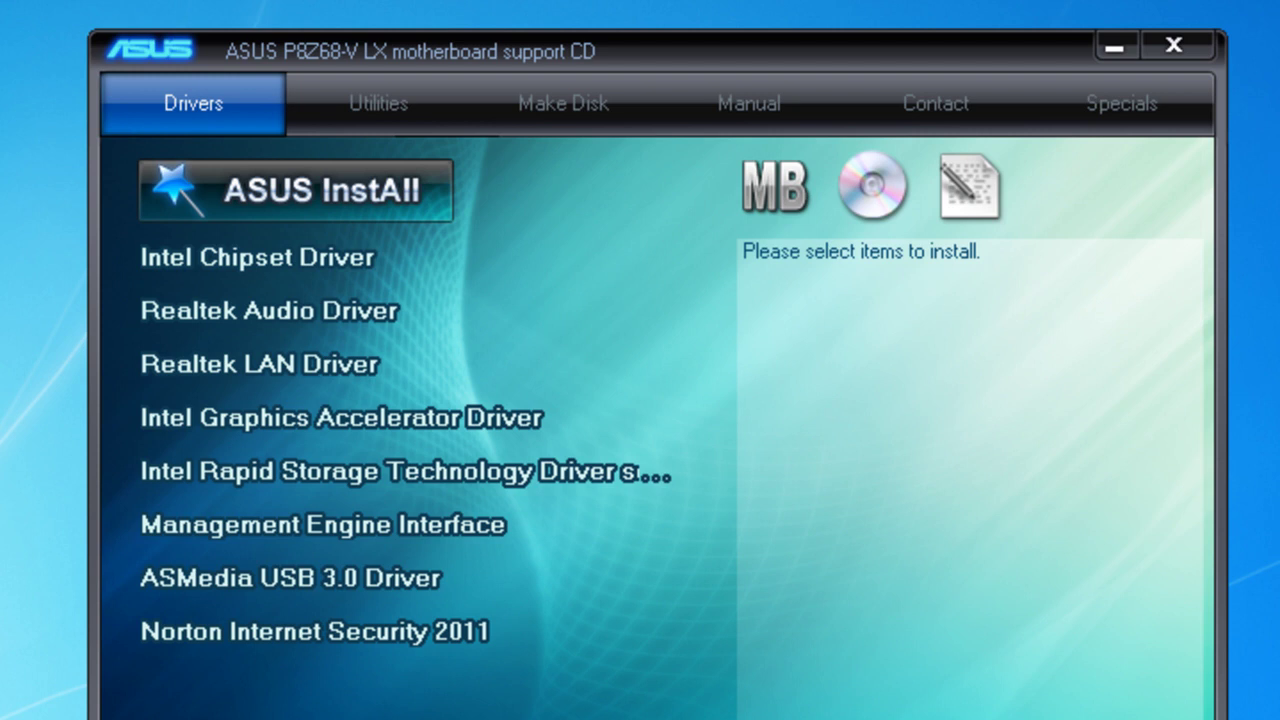
{"action": "left_click", "coordinate": [368, 218]}
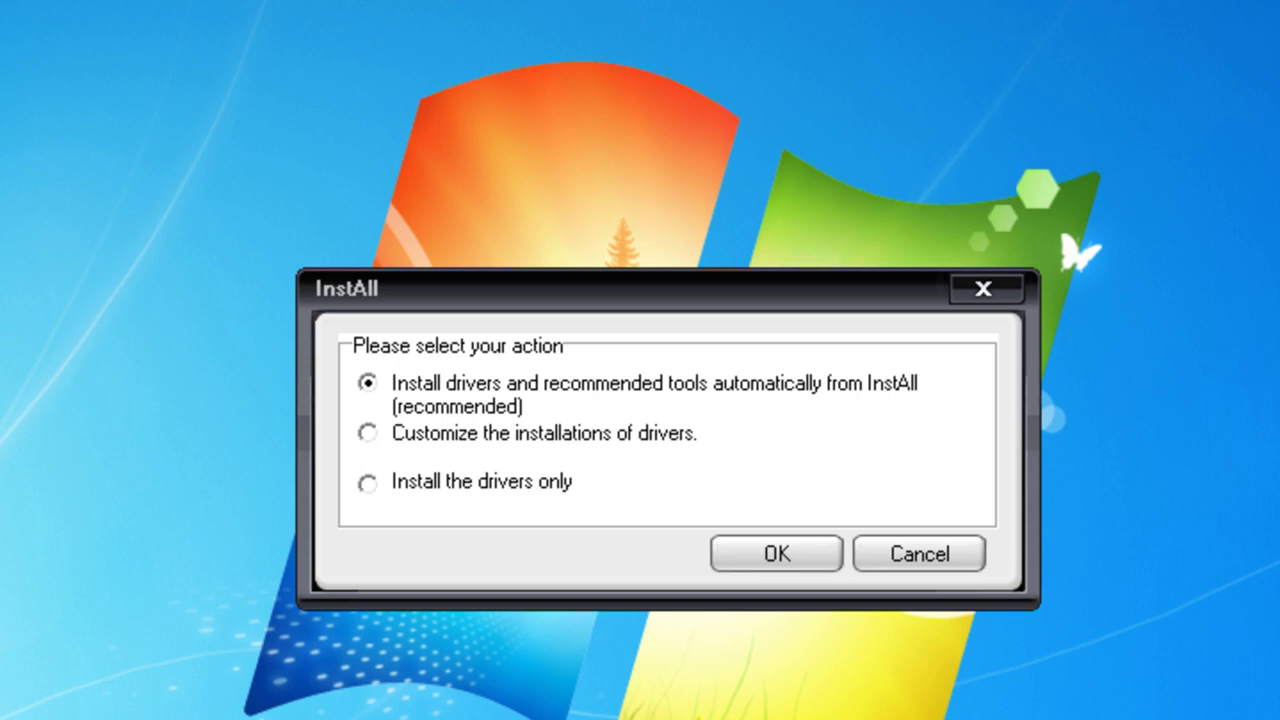
{"action": "left_click", "coordinate": [367, 433]}
{"action": "left_click", "coordinate": [760, 550]}
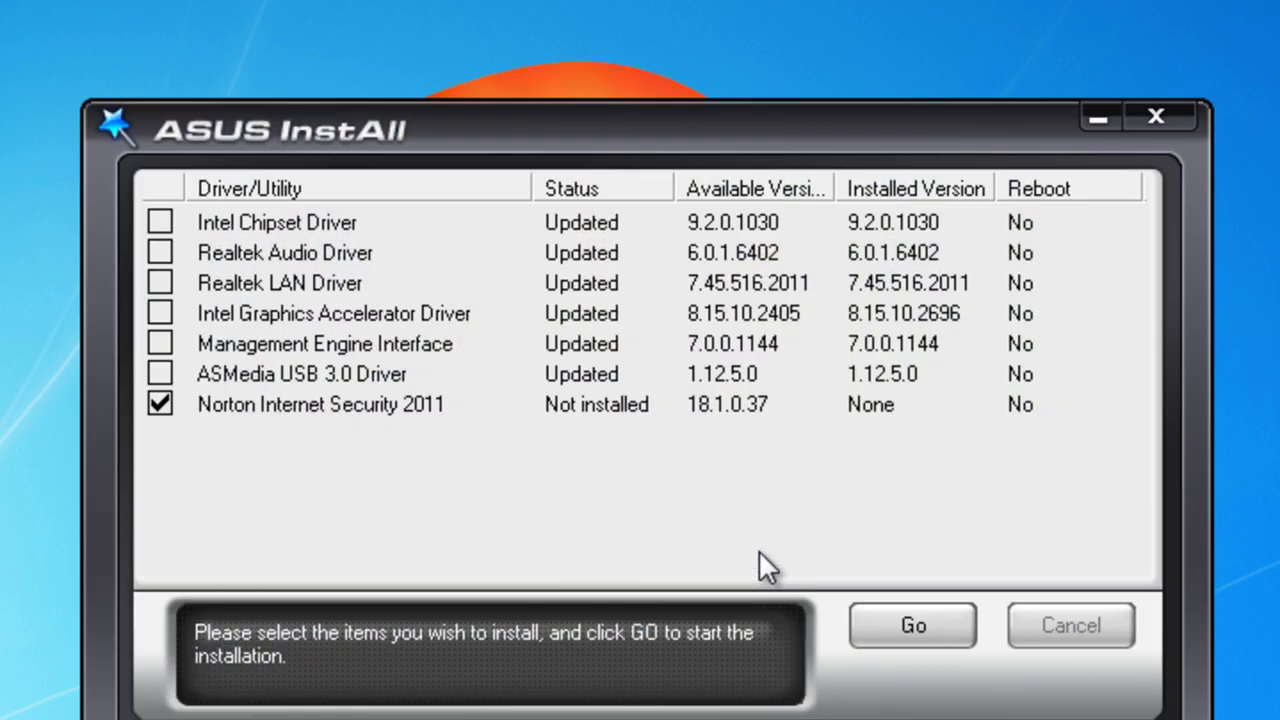
- Deselect Norton Internet Security 2011 and select the Intel Chipset, Realtek Audio, Realtek LAN, Intel Graphics Accelerator, Management Engine Interface and ASMedia USB 3.0 drivers
{"action": "left_click", "coordinate": [167, 405]}
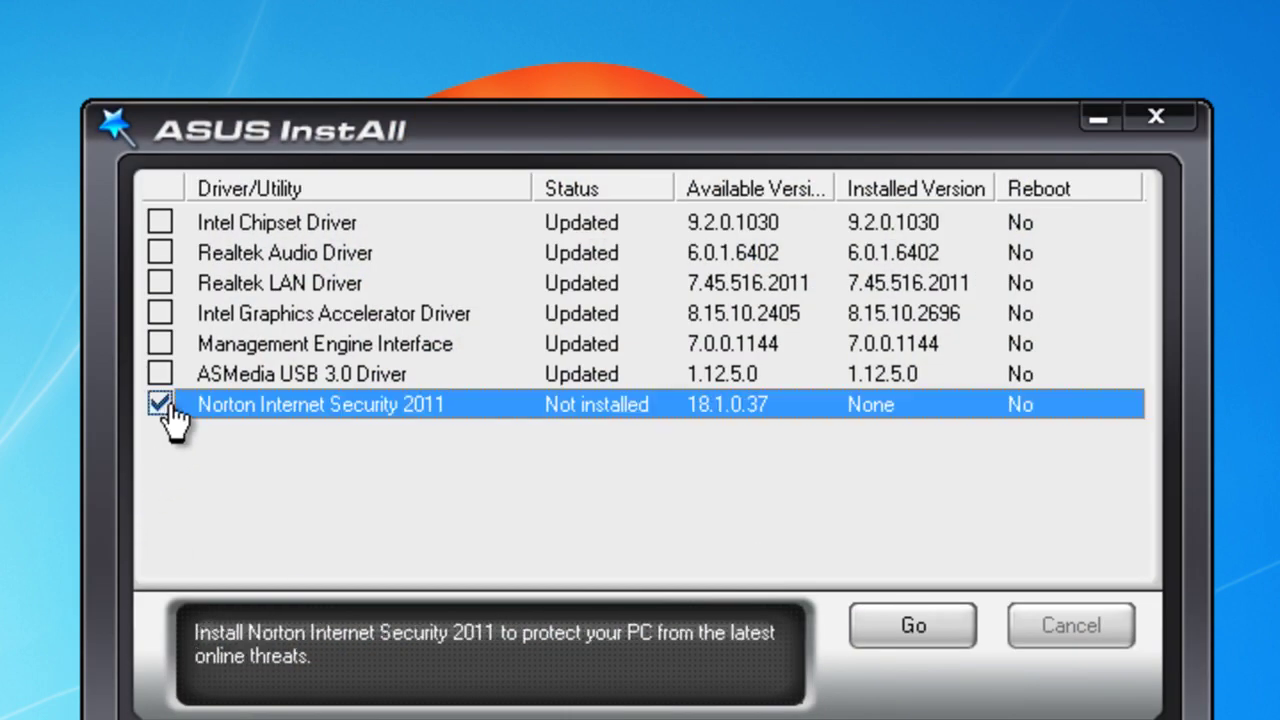
{"action": "left_click", "coordinate": [160, 405]}
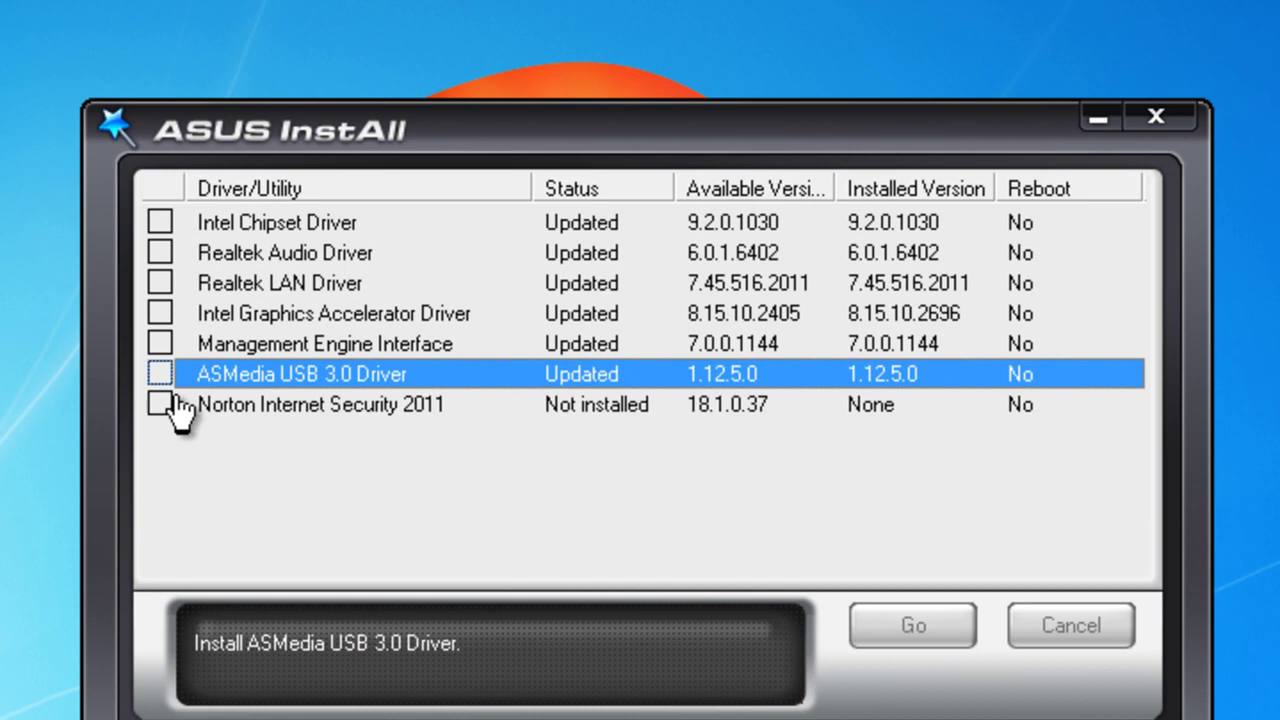
{"action": "left_click", "coordinate": [160, 224]}
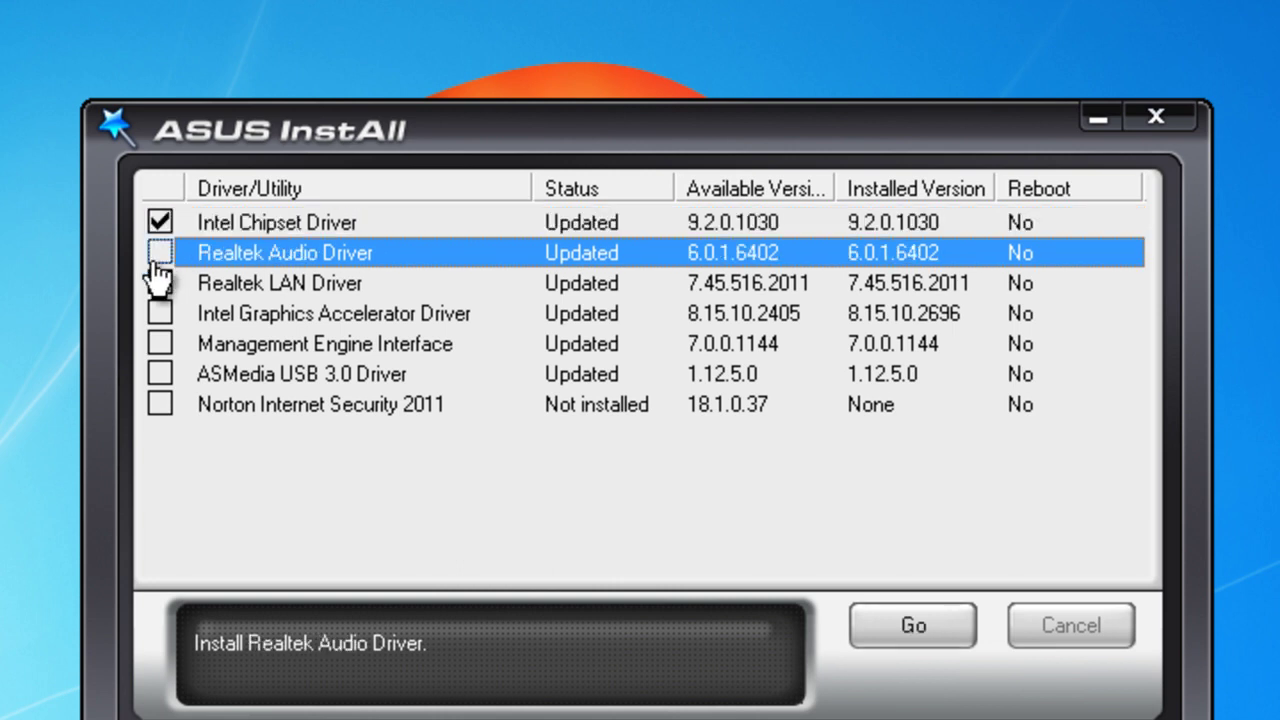
{"action": "left_click", "coordinate": [160, 252]}
{"action": "left_click", "coordinate": [161, 284]}
{"action": "left_click", "coordinate": [163, 315]}
{"action": "left_click", "coordinate": [161, 344]}
{"action": "left_click", "coordinate": [161, 374]}
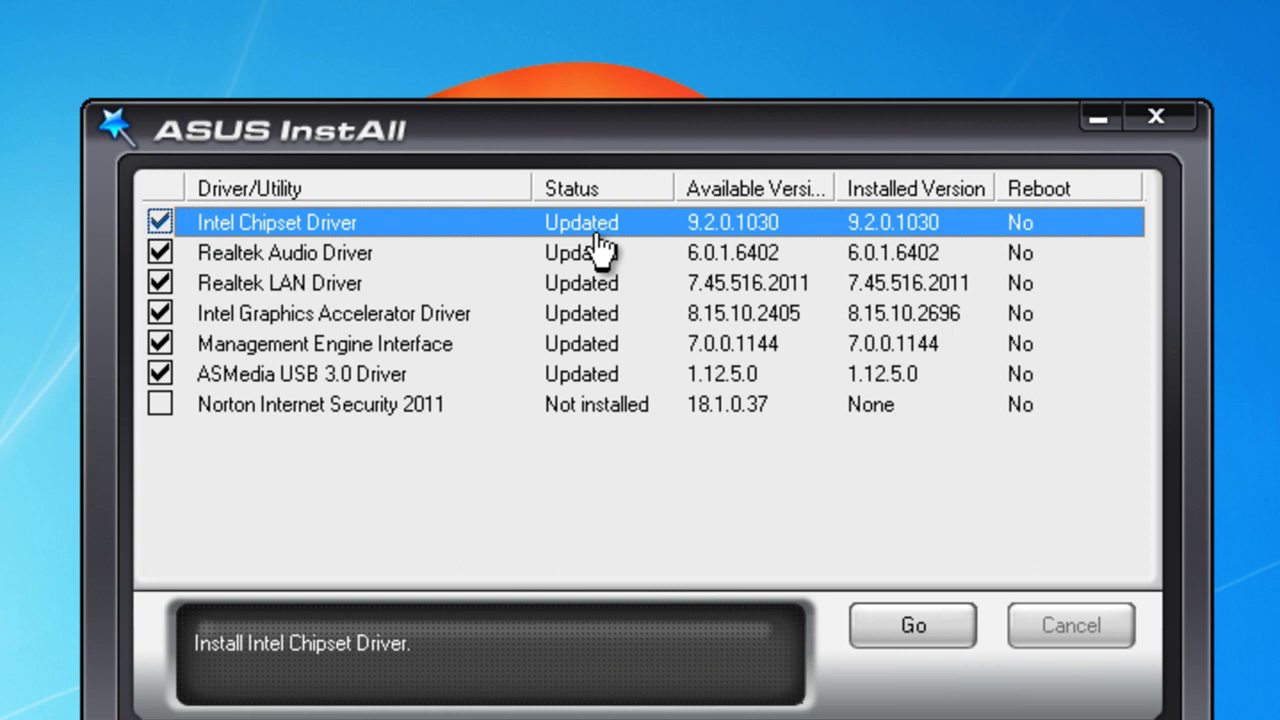
- Install the selected drivers with Norton Internet Security 2011 left out, and accept the computer restart
{"action": "left_click", "coordinate": [598, 406]}
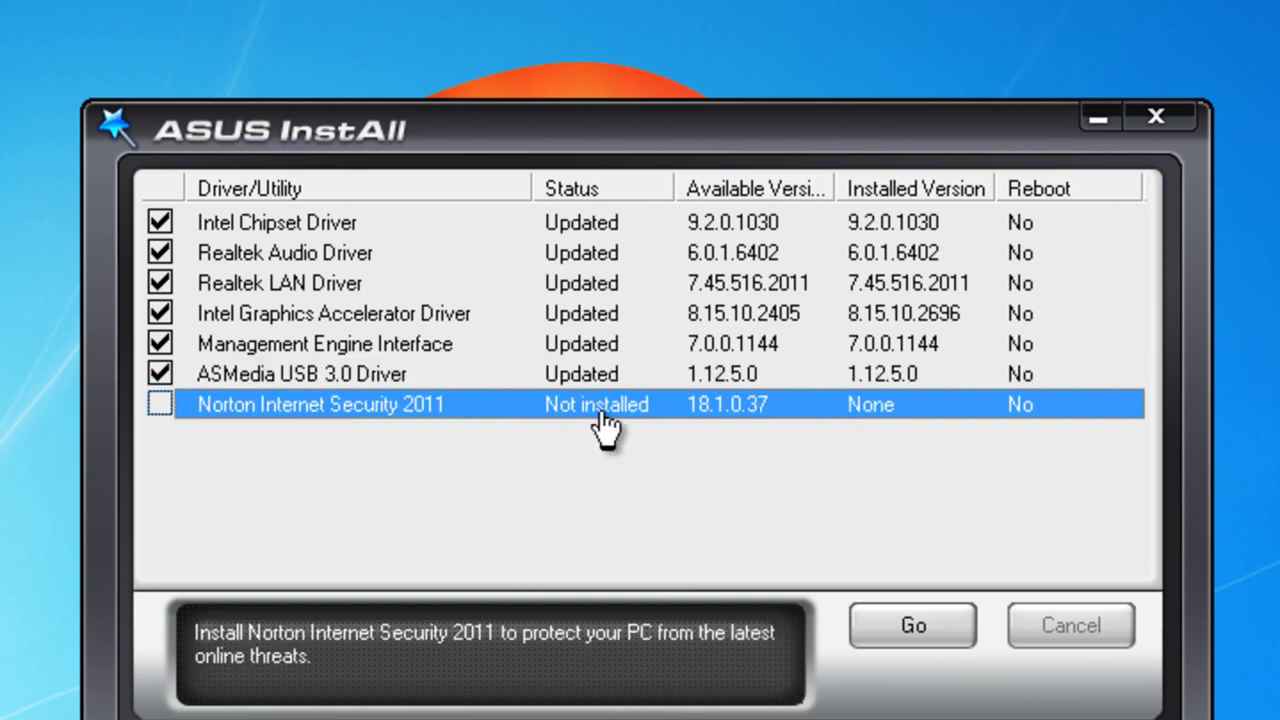
{"action": "mouse_move", "coordinate": [600, 257]}
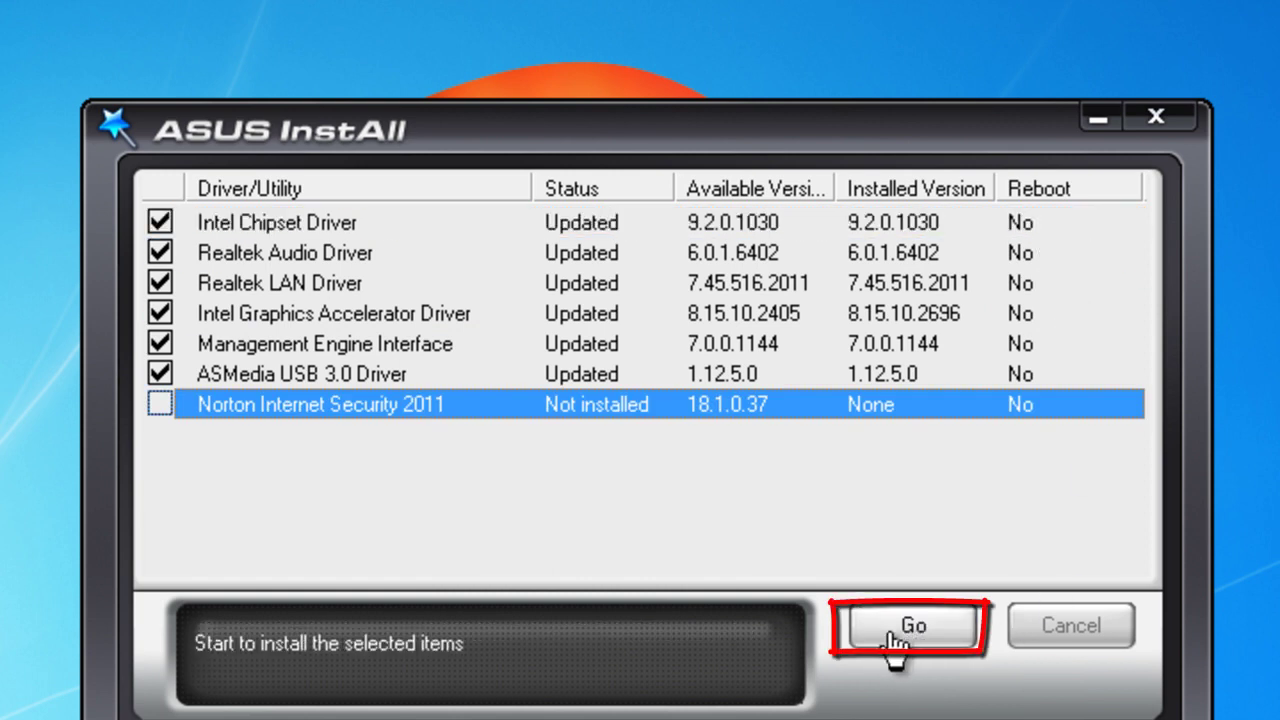
{"action": "left_click", "coordinate": [925, 632]}
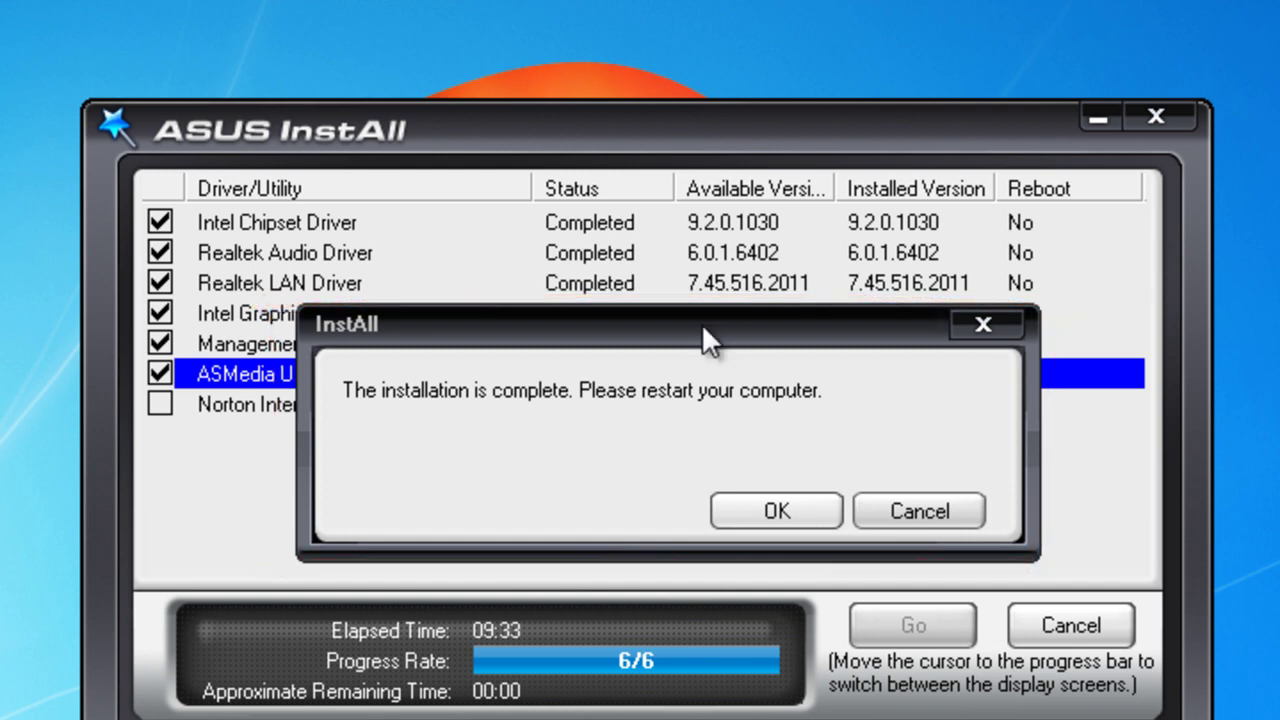
{"action": "left_click_drag", "start_coordinate": [703, 329], "coordinate": [822, 403]}
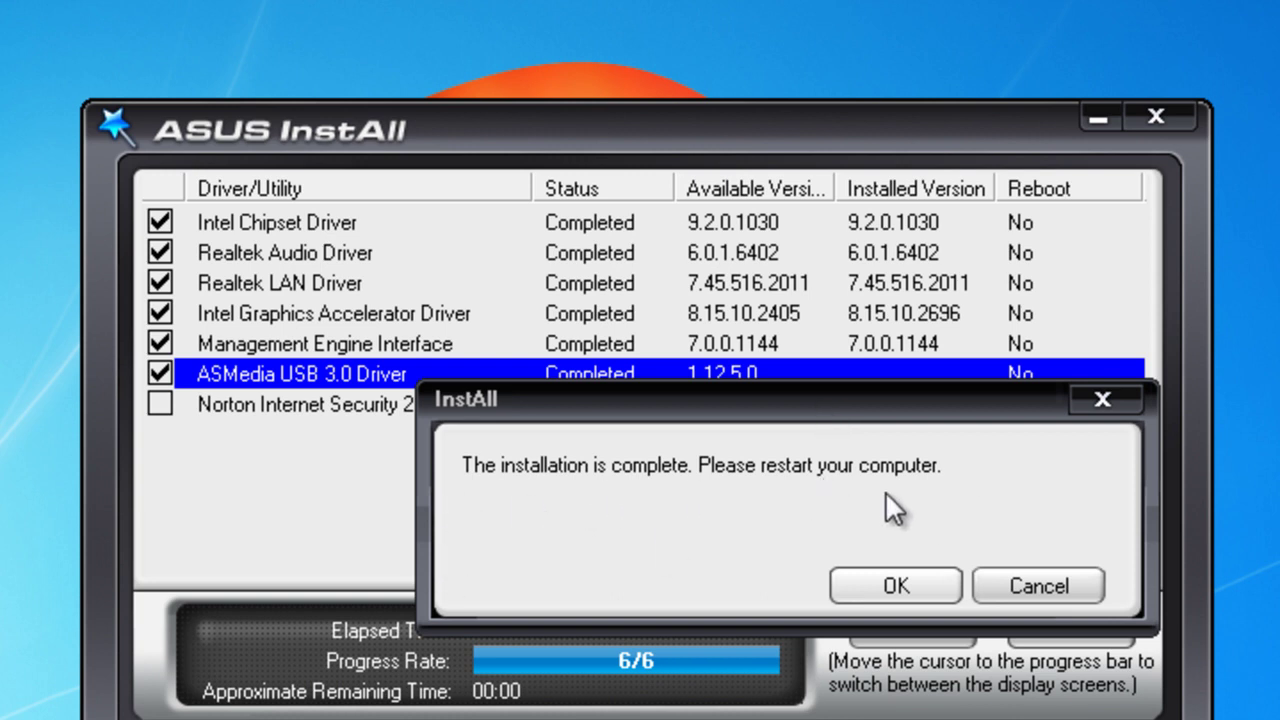
{"action": "left_click", "coordinate": [900, 586]}
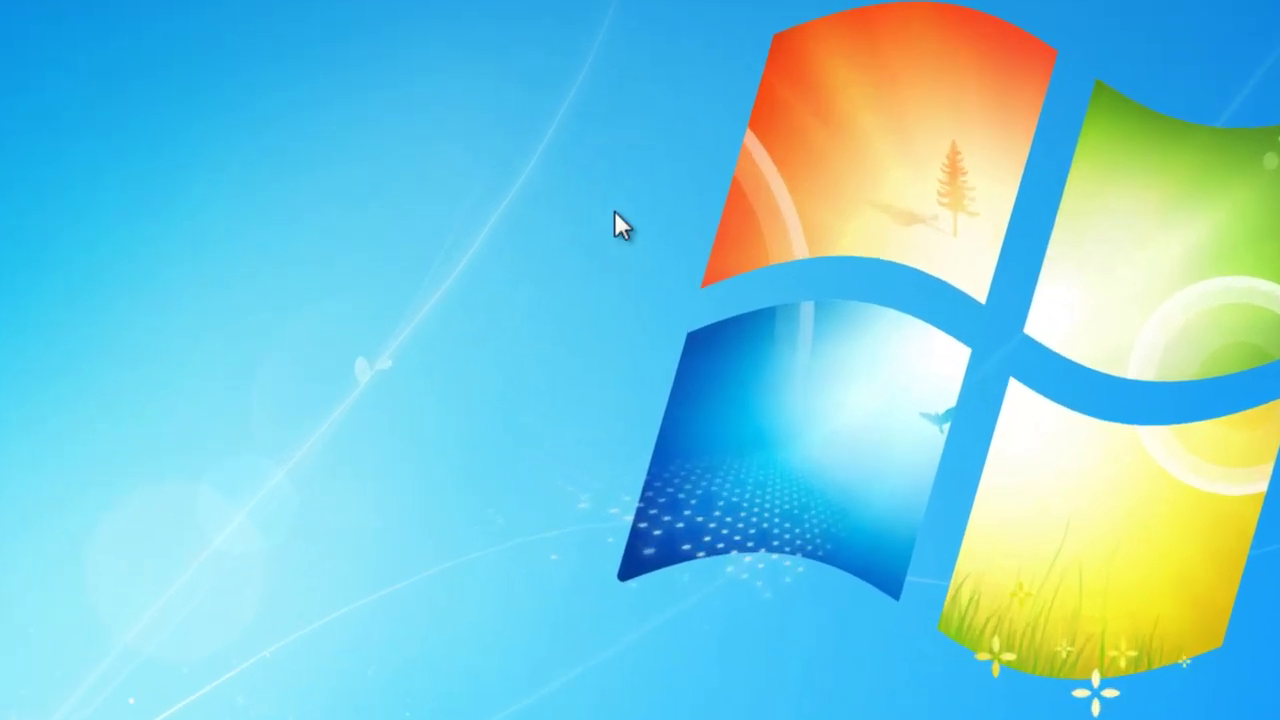
- Set the display resolution to 1920 × 1080 (recommended) in the screen resolution settings and confirm it
{"action": "right_click", "coordinate": [612, 209]}
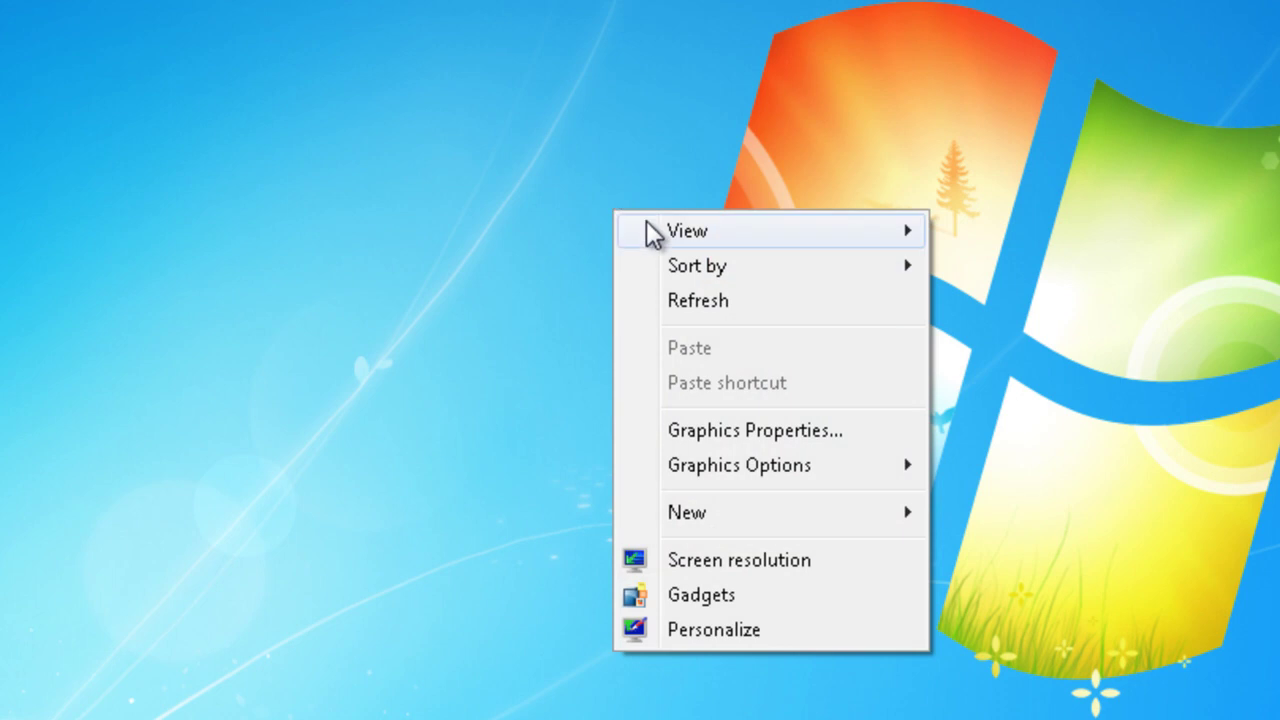
{"action": "left_click", "coordinate": [718, 561]}
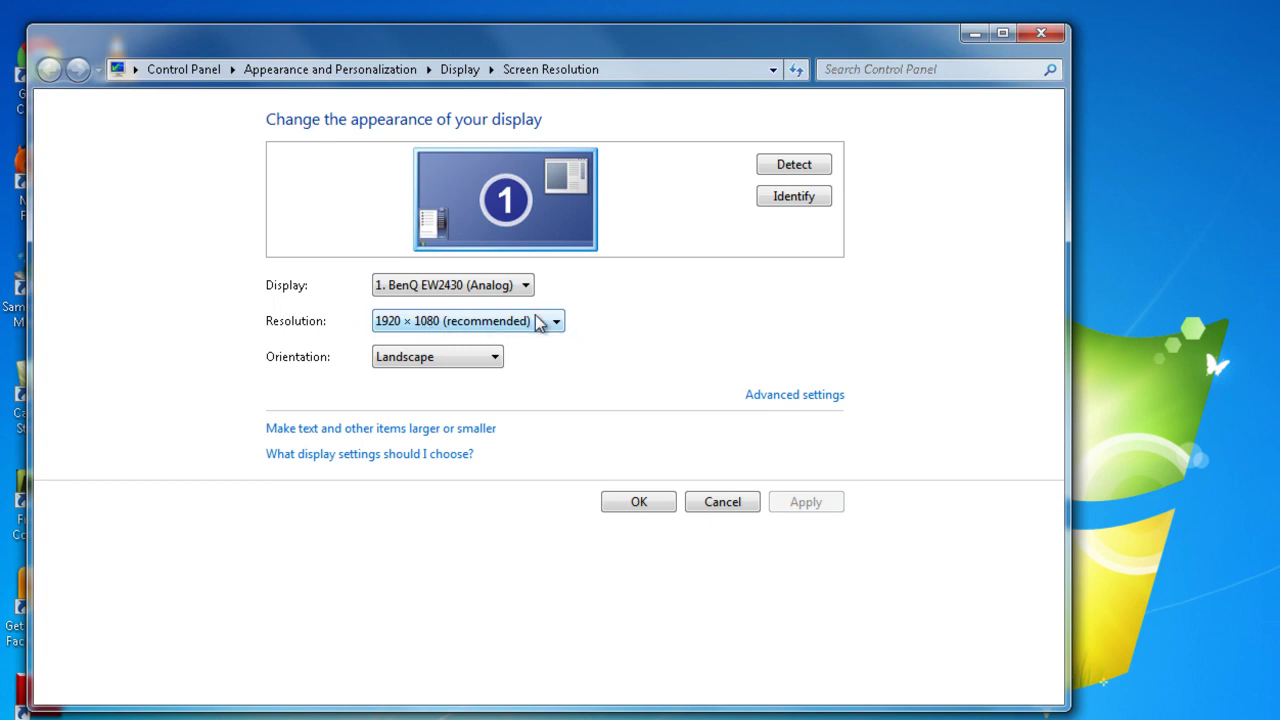
{"action": "left_click", "coordinate": [542, 321]}
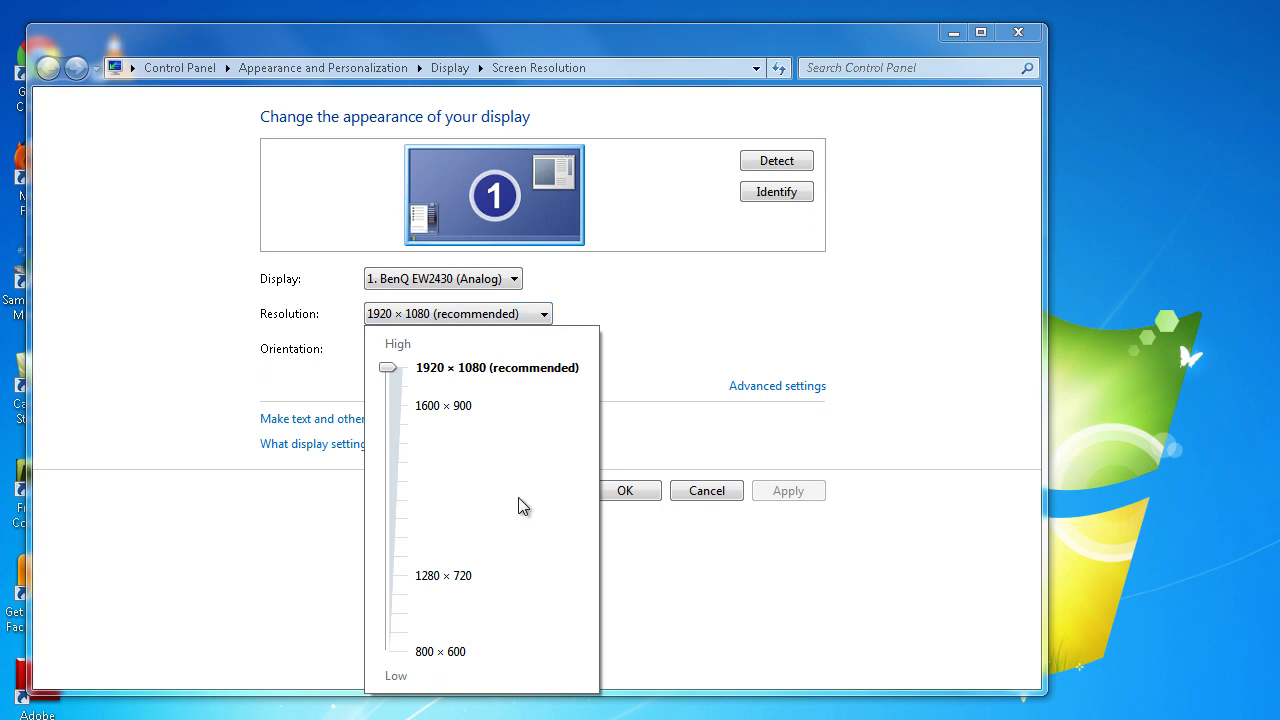
{"action": "left_click", "coordinate": [390, 613]}
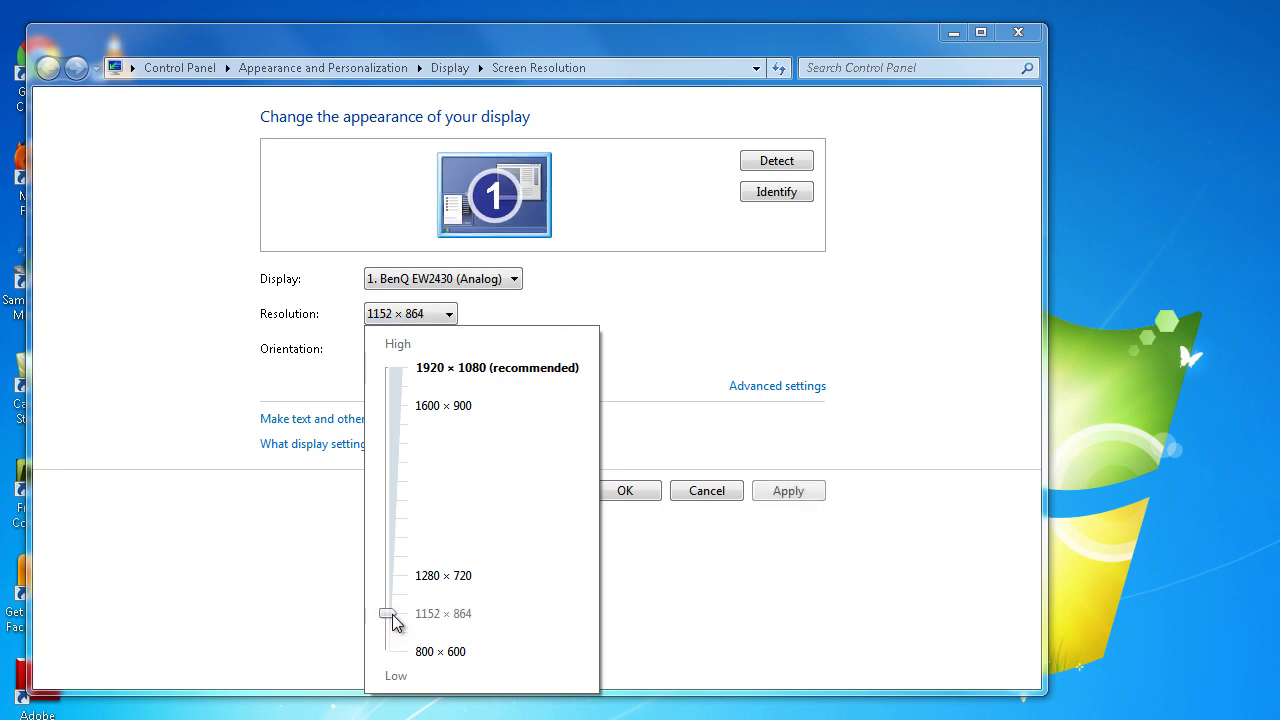
{"action": "left_click", "coordinate": [398, 372]}
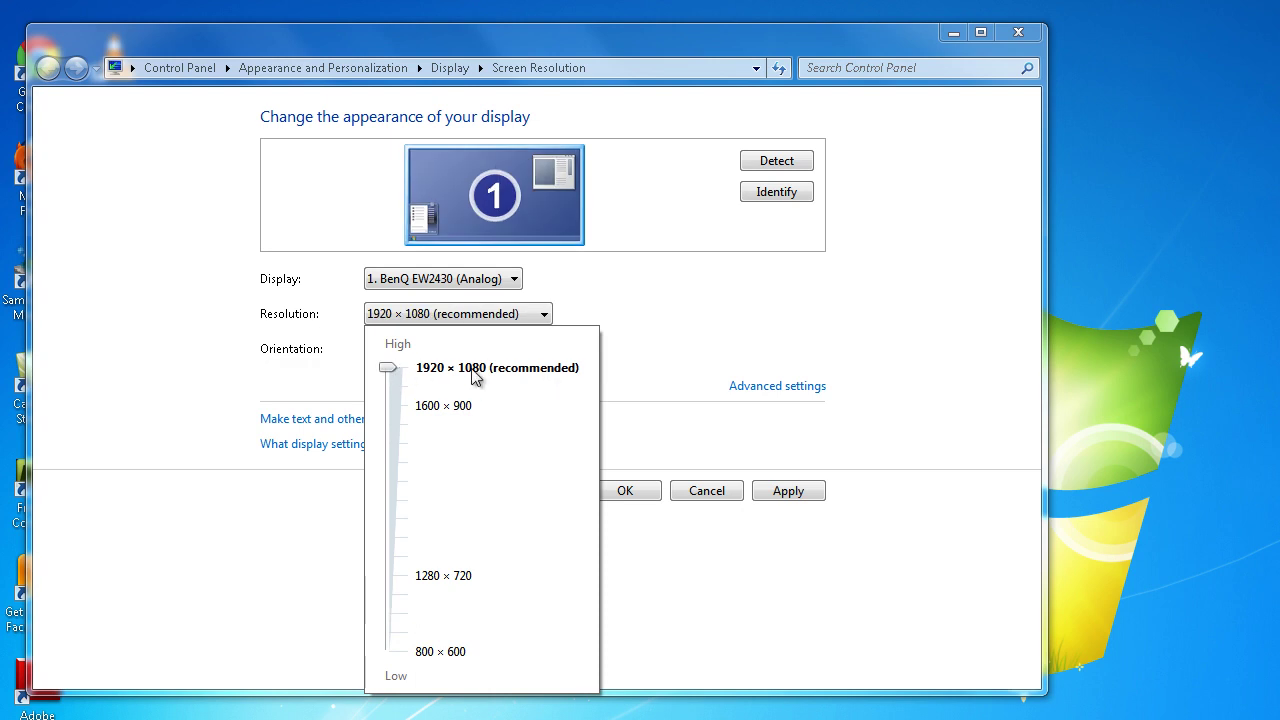
{"action": "left_click", "coordinate": [588, 315]}
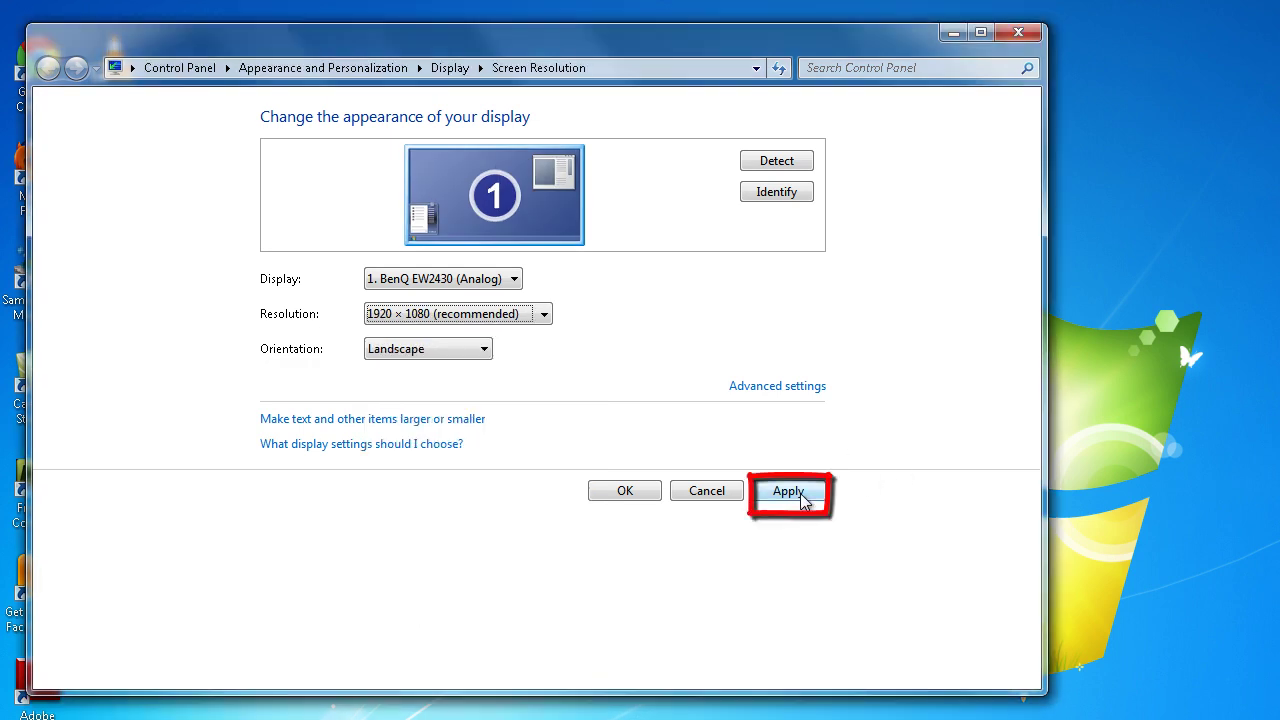
{"action": "left_click", "coordinate": [612, 490]}
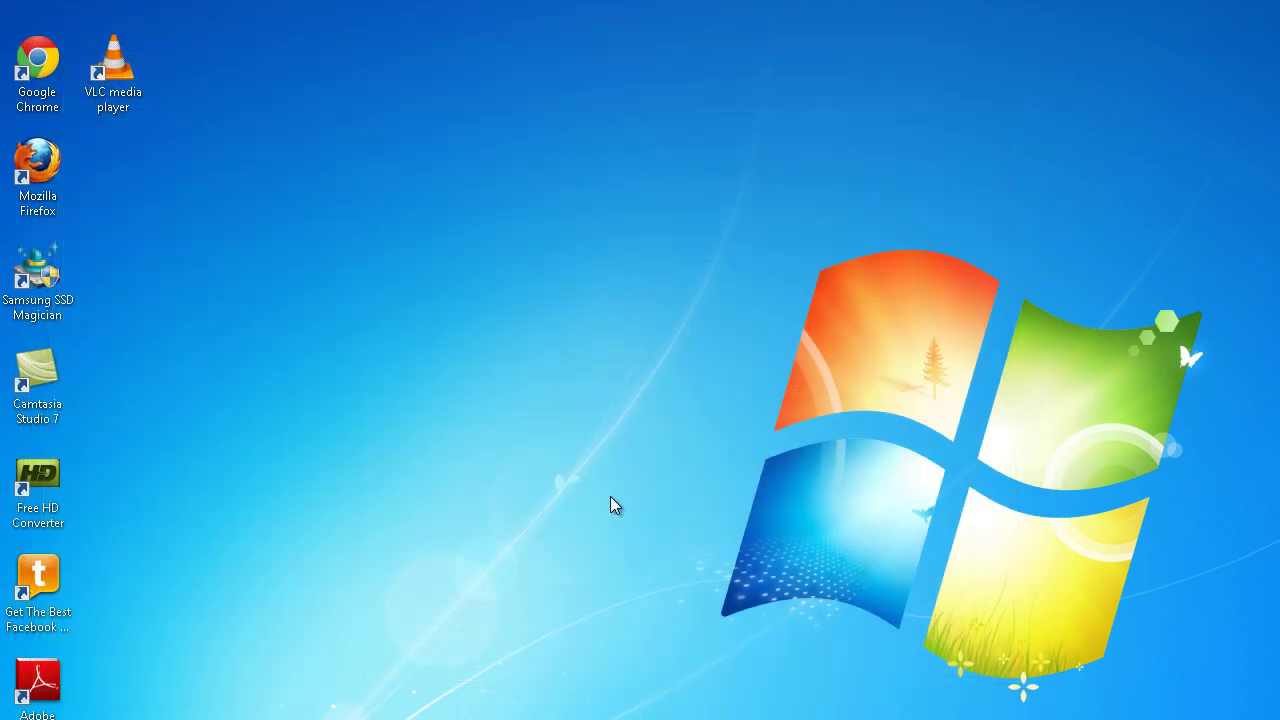